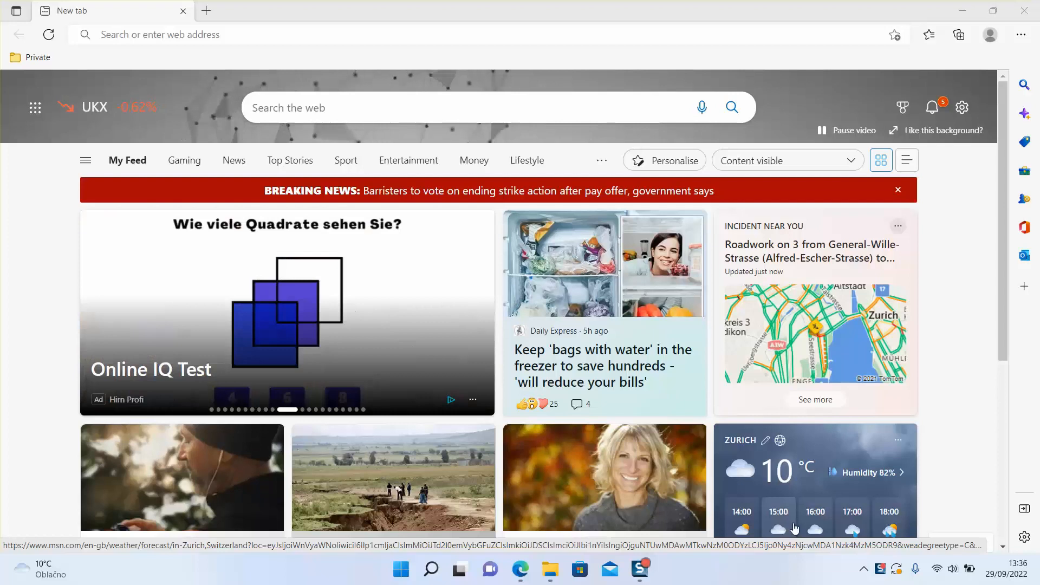
# Step: Check the Downloads folder and the contents of the ESD-USB (I:) drive in File Explorer, and minimise the window
pyautogui.press('super+e')
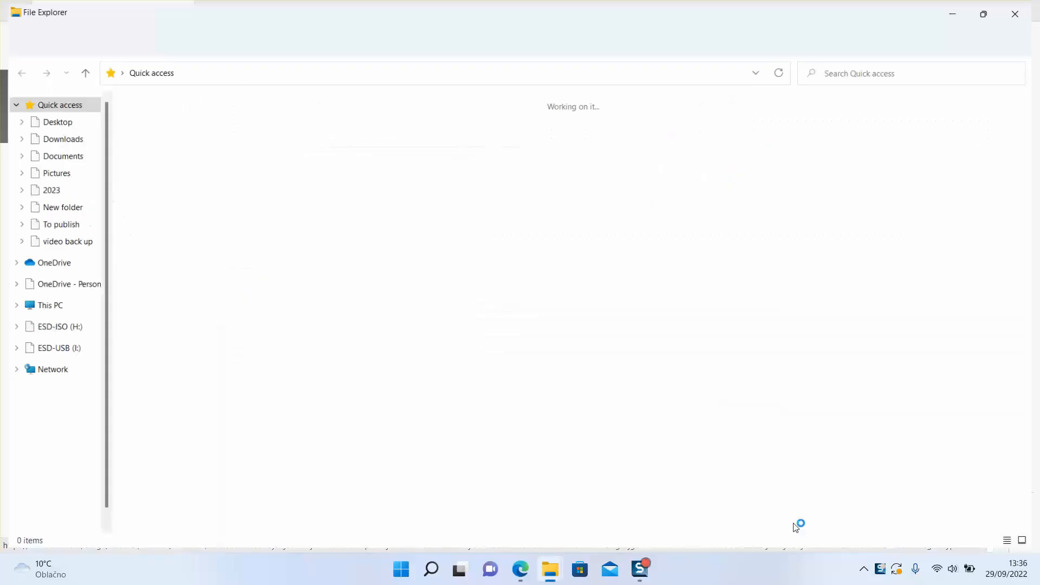
pyautogui.click(59, 139)
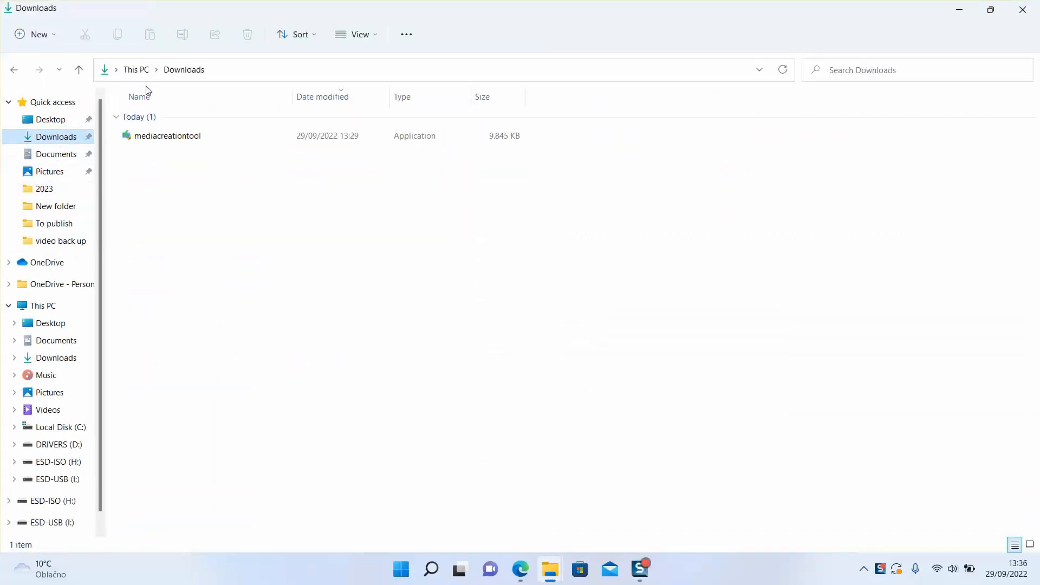
pyautogui.click(45, 306)
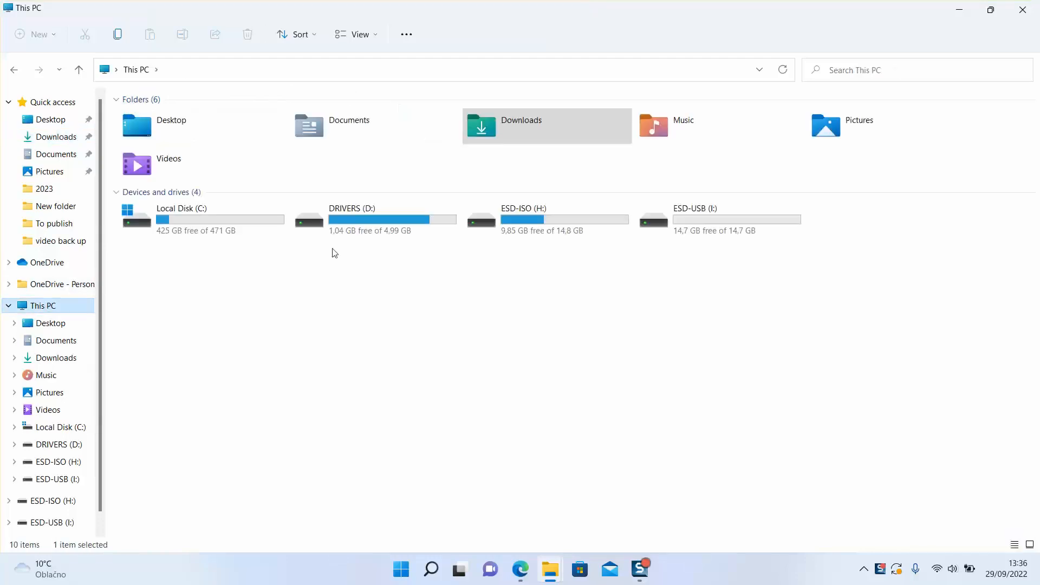
pyautogui.click(736, 227)
pyautogui.doubleClick(737, 228)
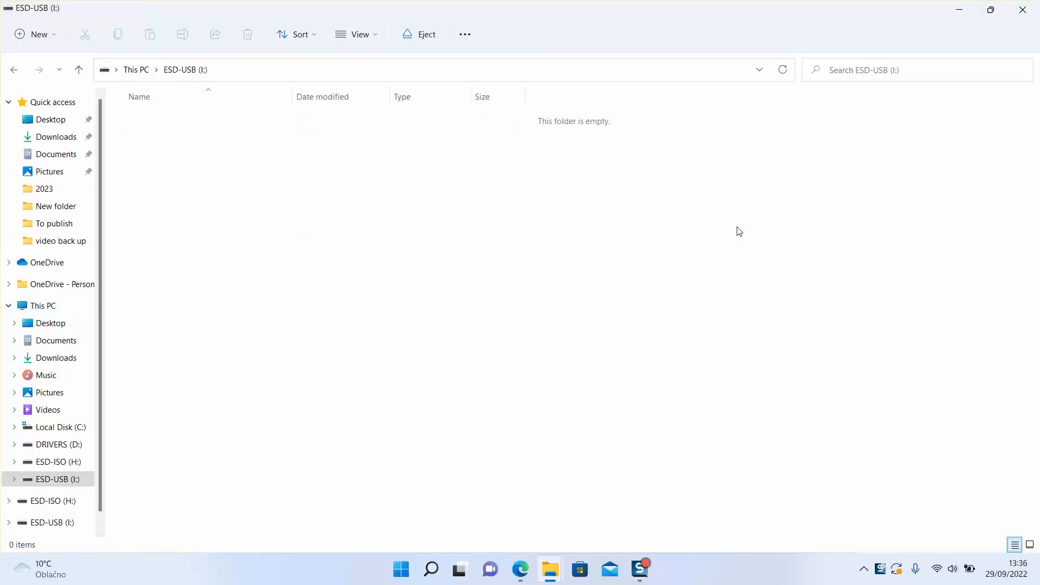
pyautogui.click(958, 8)
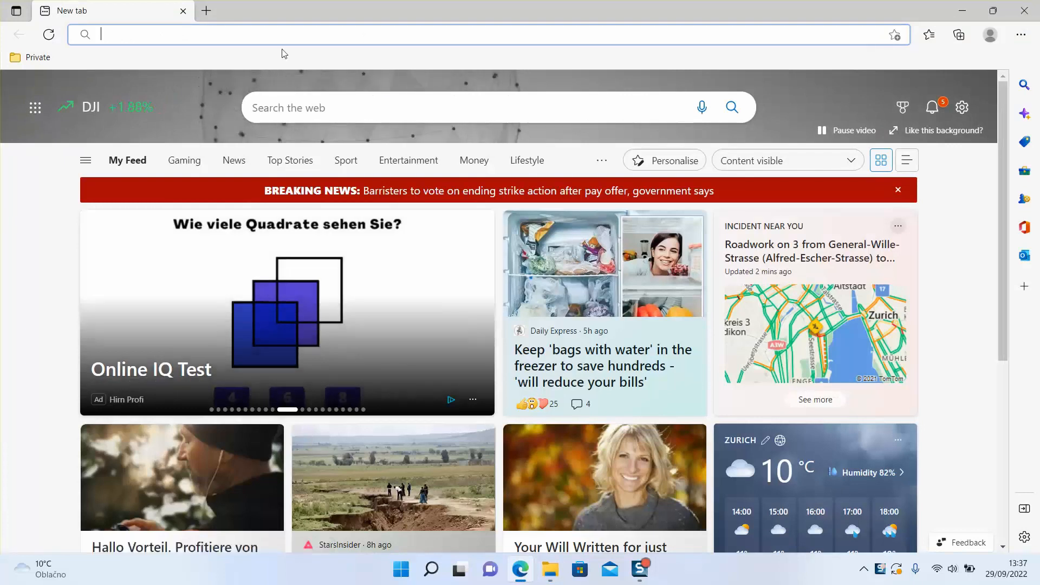
# Step: Search the web for "windows 11 download", using the corrected spelling of the query
pyautogui.click(282, 35)
pyautogui.write('w')
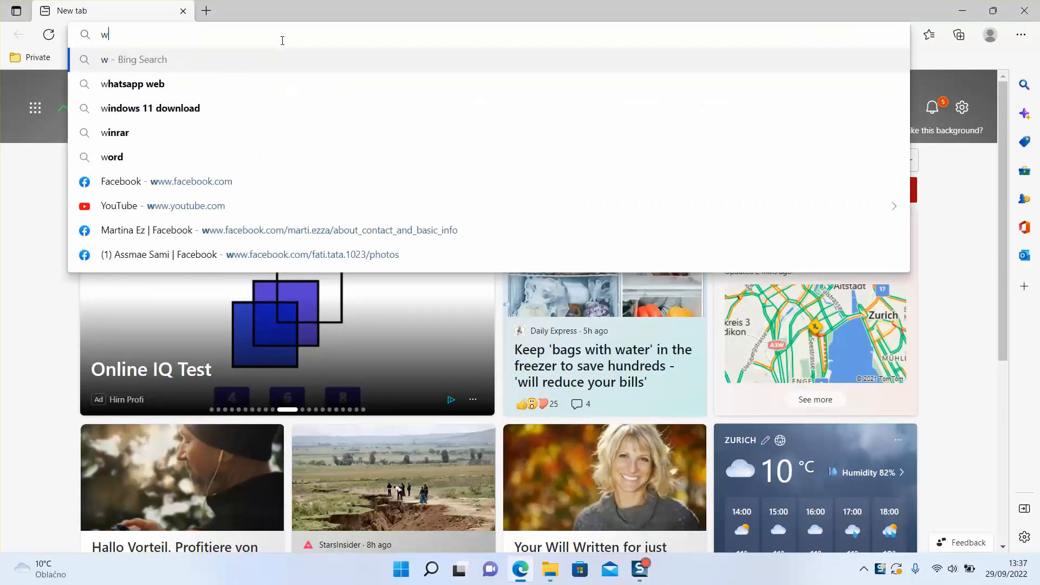
pyautogui.write('windows 11 ')
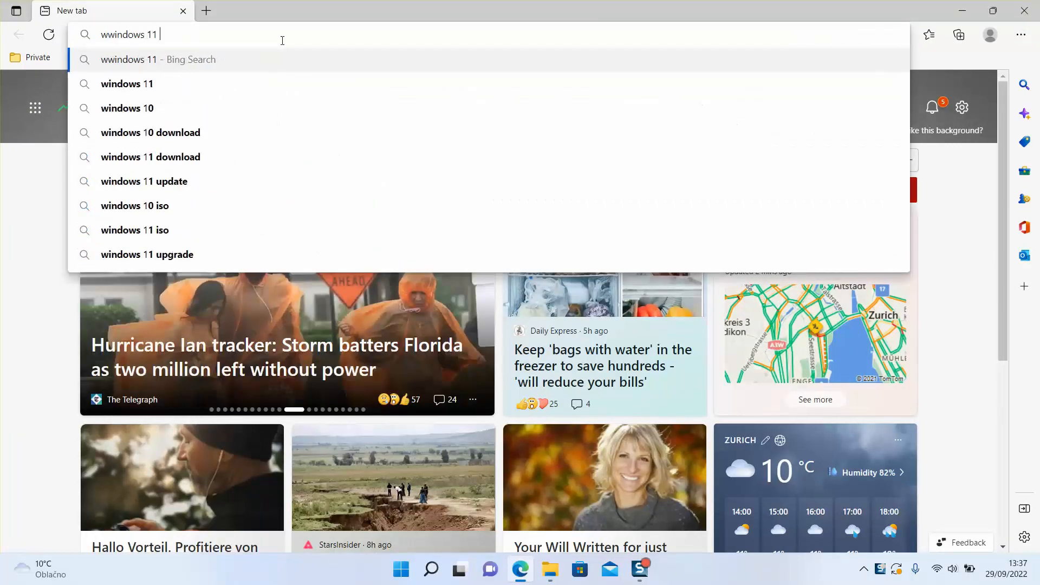
pyautogui.write('download')
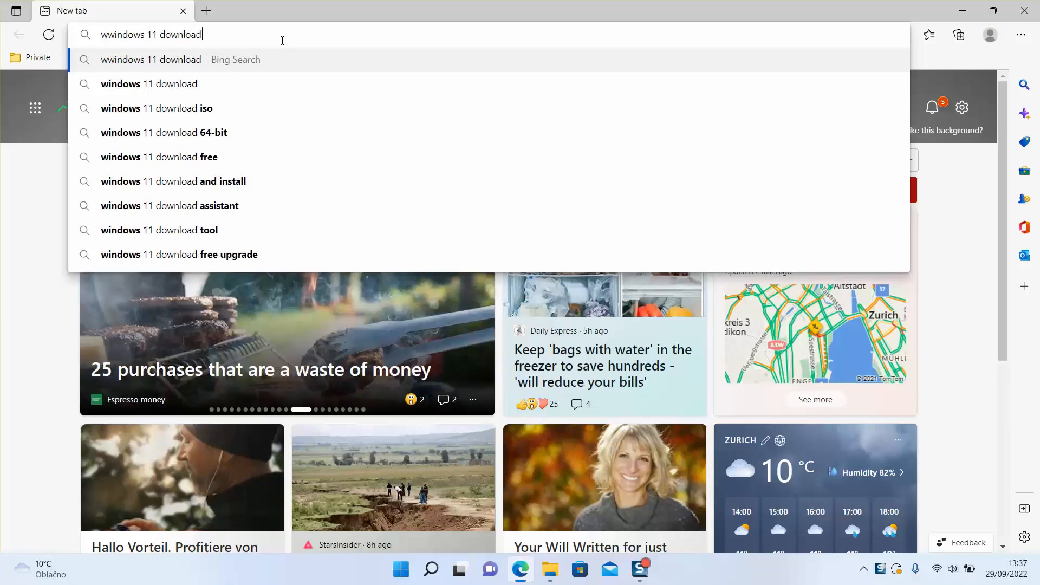
pyautogui.press('Return')
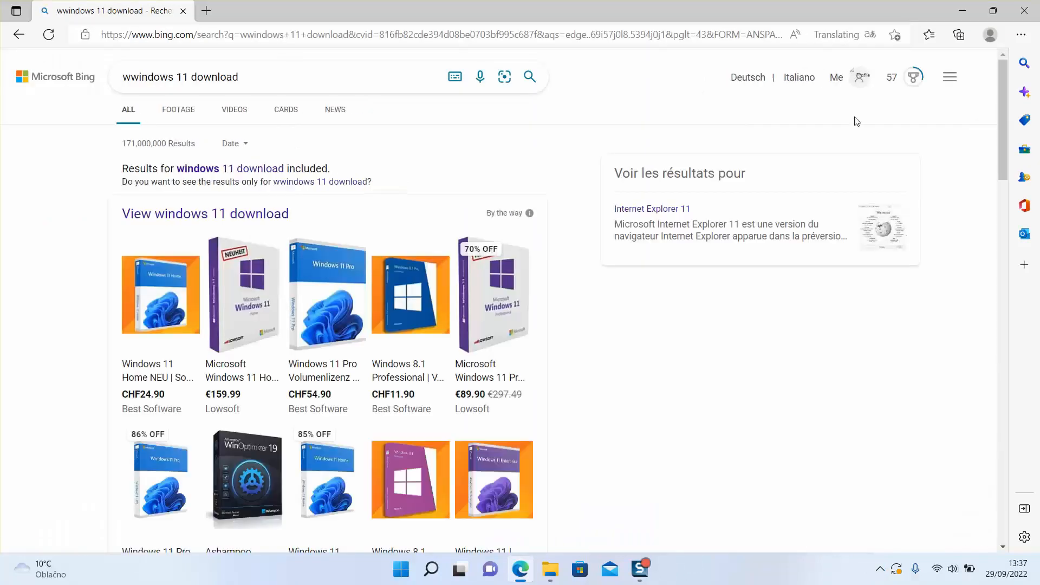
pyautogui.click(255, 171)
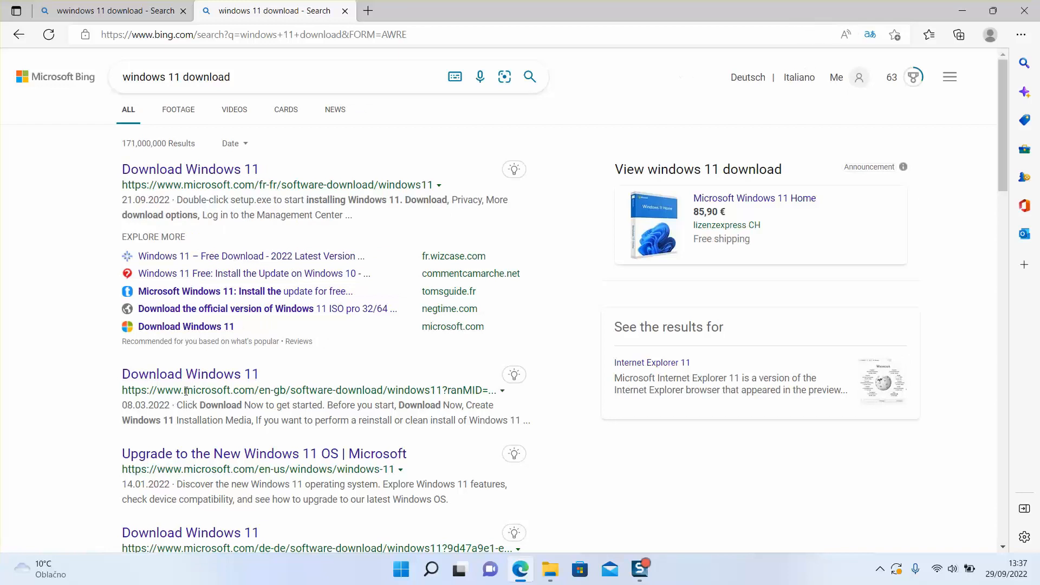
# Step: Open the en-gb Download Windows 11 page on microsoft.com from the search results
pyautogui.moveTo(184, 390); pyautogui.dragTo(260, 390)
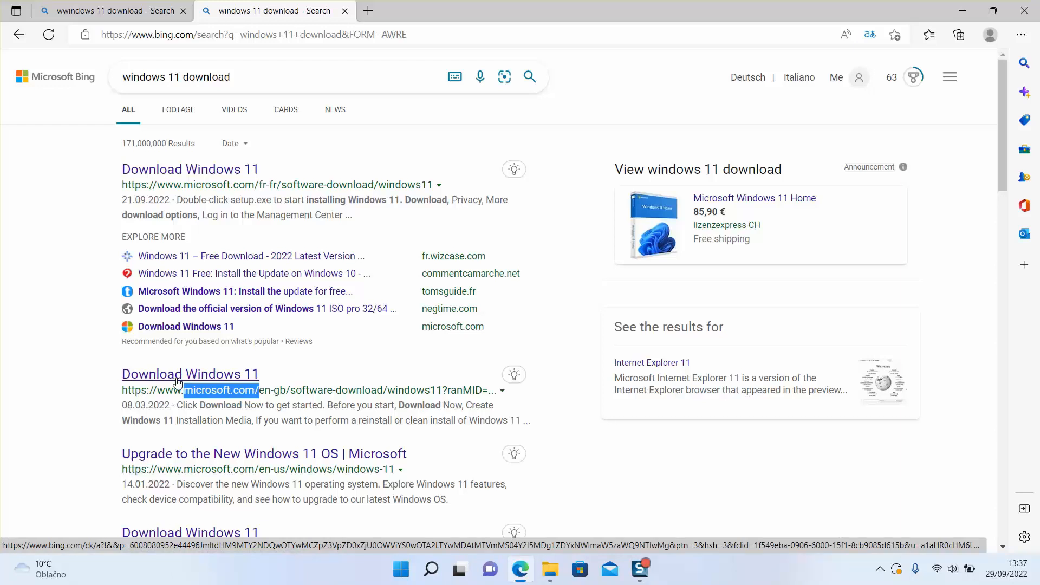
pyautogui.moveTo(178, 381)
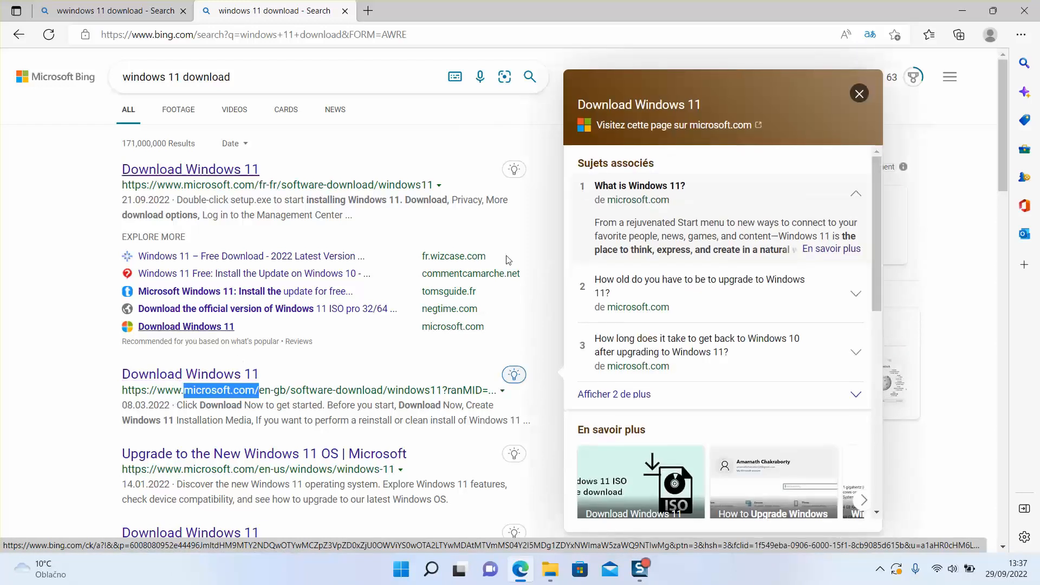
pyautogui.click(859, 95)
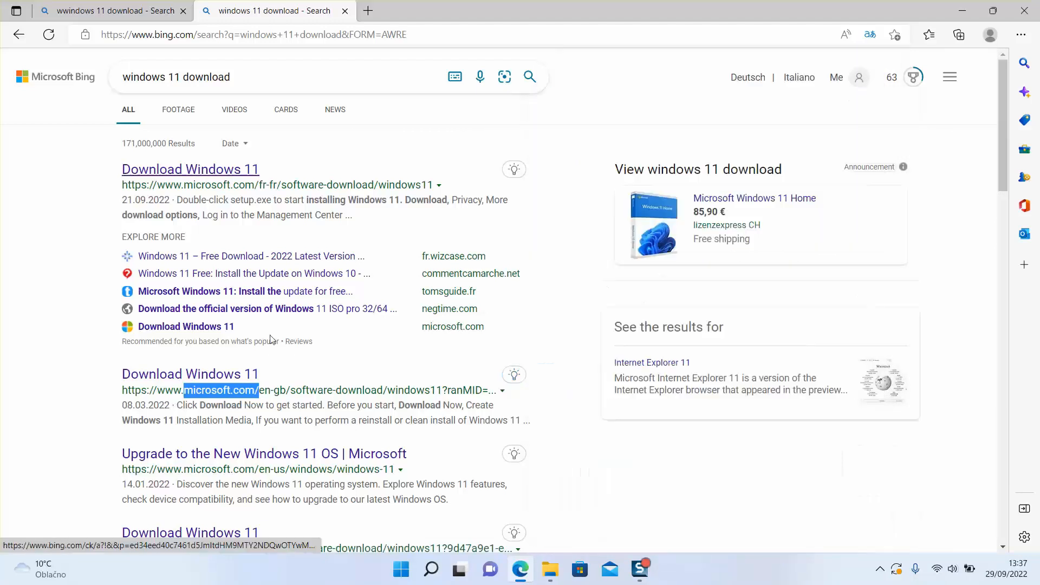
pyautogui.click(216, 374)
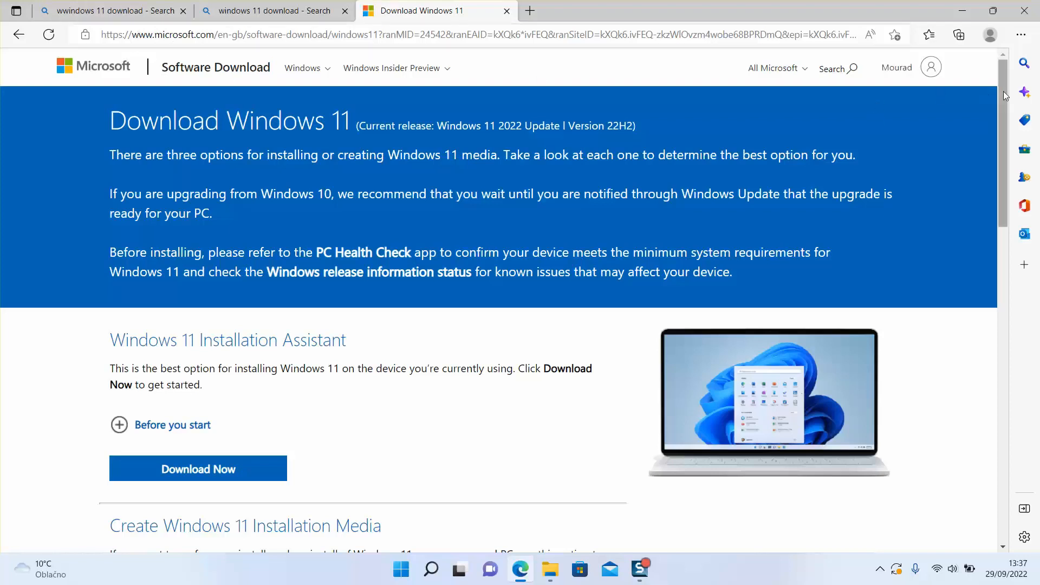
# Step: Request the media creation tool download under Create Windows 11 Installation Media, and dismiss the download prompt
pyautogui.scroll(-5, 1012, 190)
pyautogui.scroll(-2, 1012, 191)
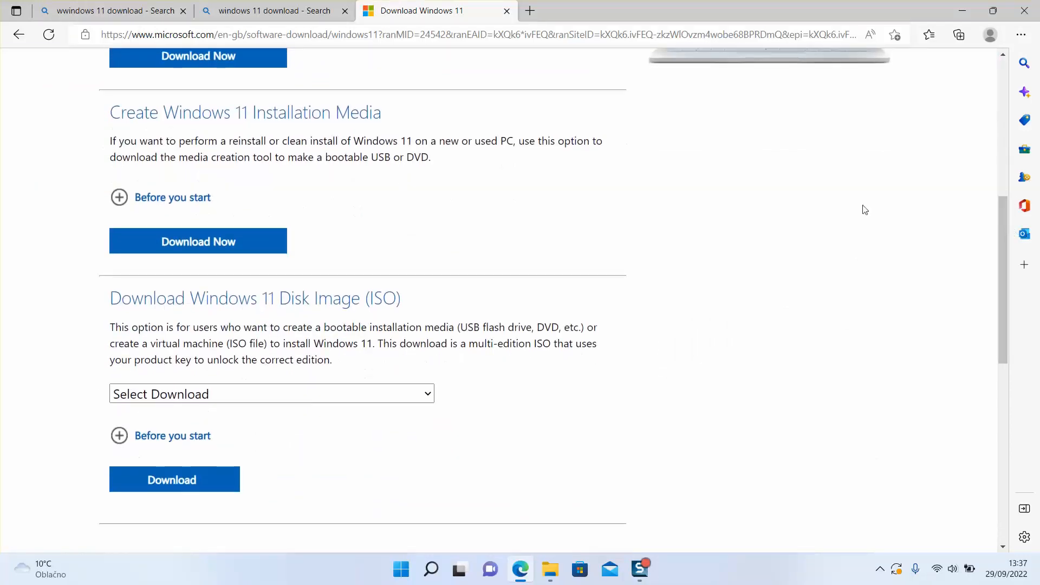
pyautogui.click(242, 255)
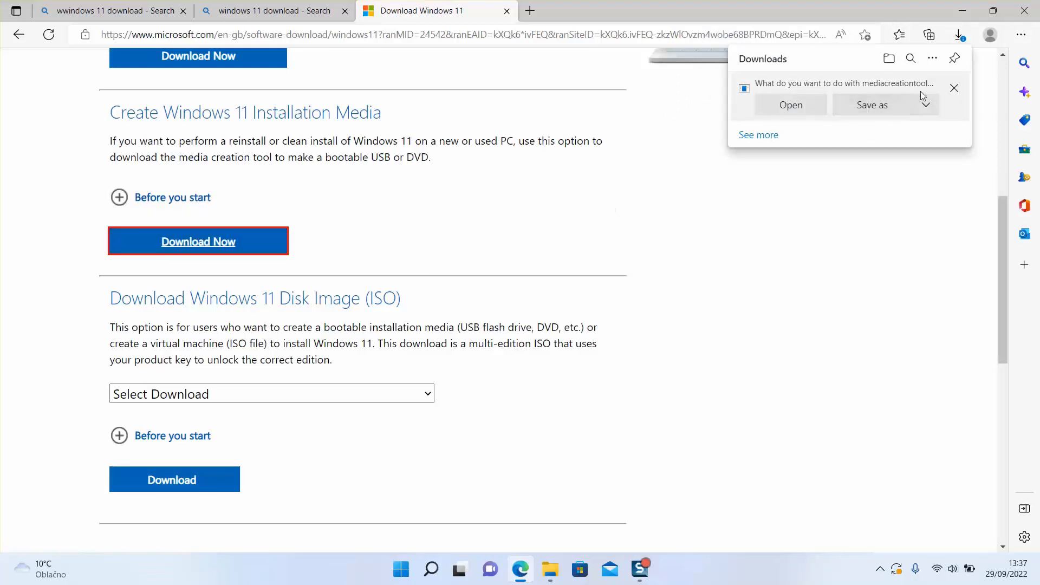
pyautogui.click(953, 89)
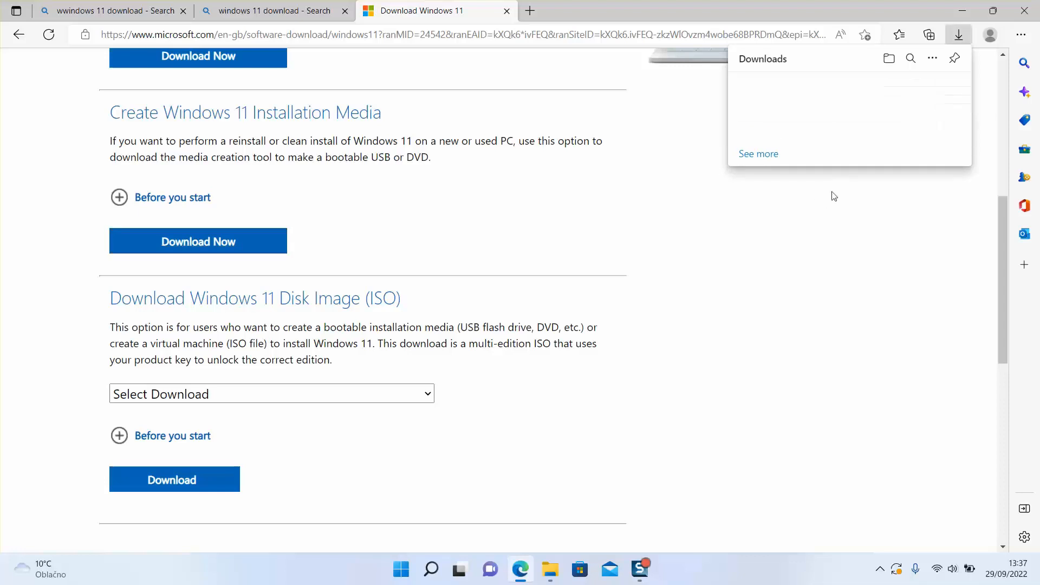
# Step: Run mediacreationtool from the Downloads folder in File Explorer and accept the Windows 11 Setup license terms
pyautogui.press('super+e')
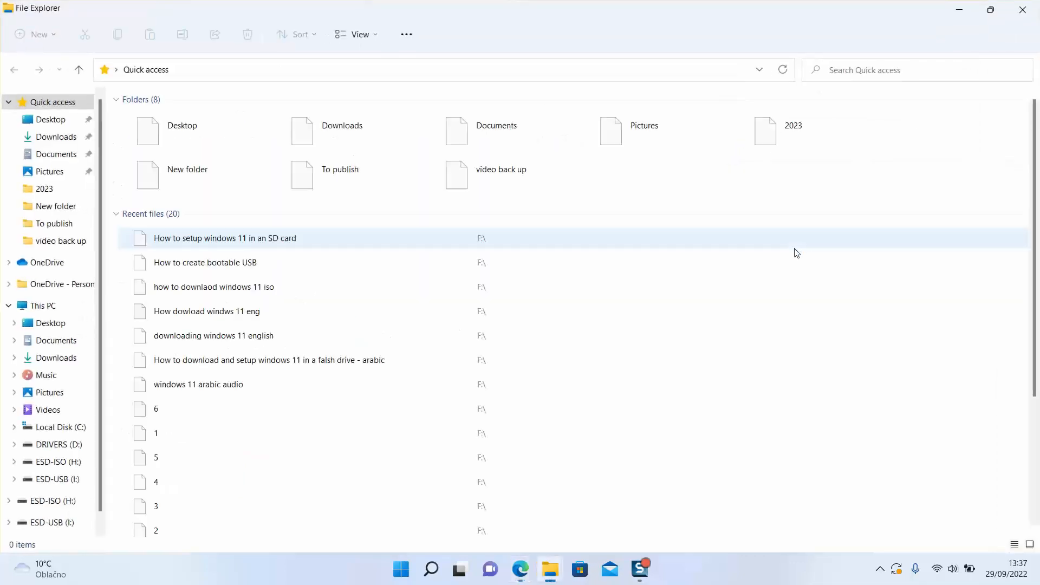
pyautogui.click(38, 142)
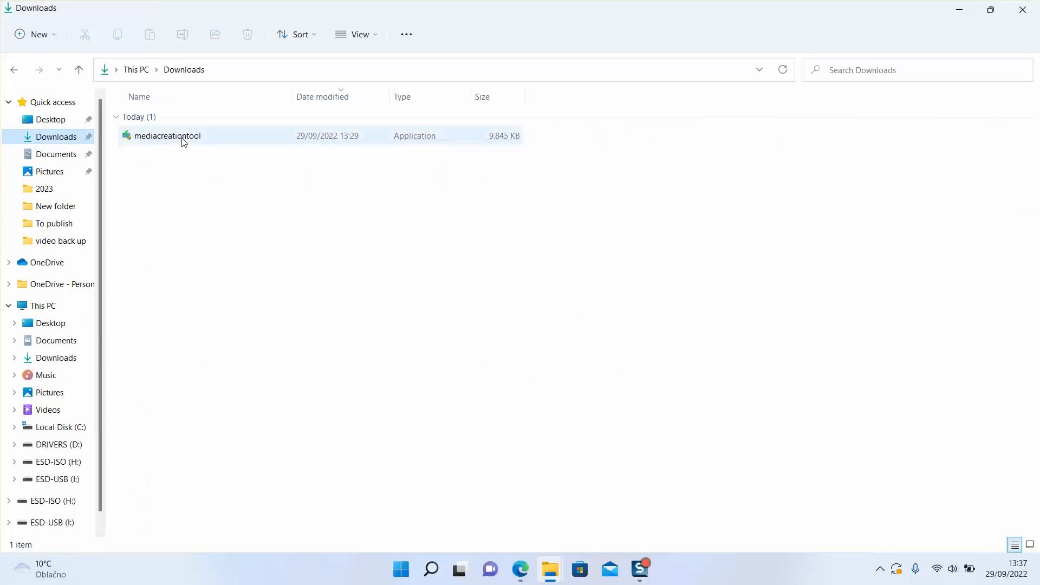
pyautogui.moveTo(183, 142)
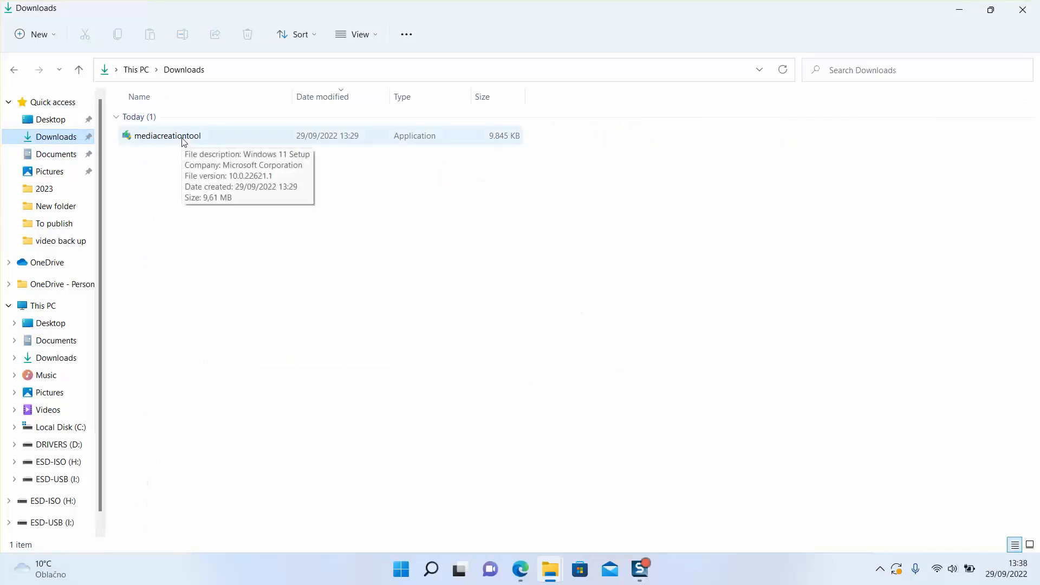
pyautogui.click(183, 142)
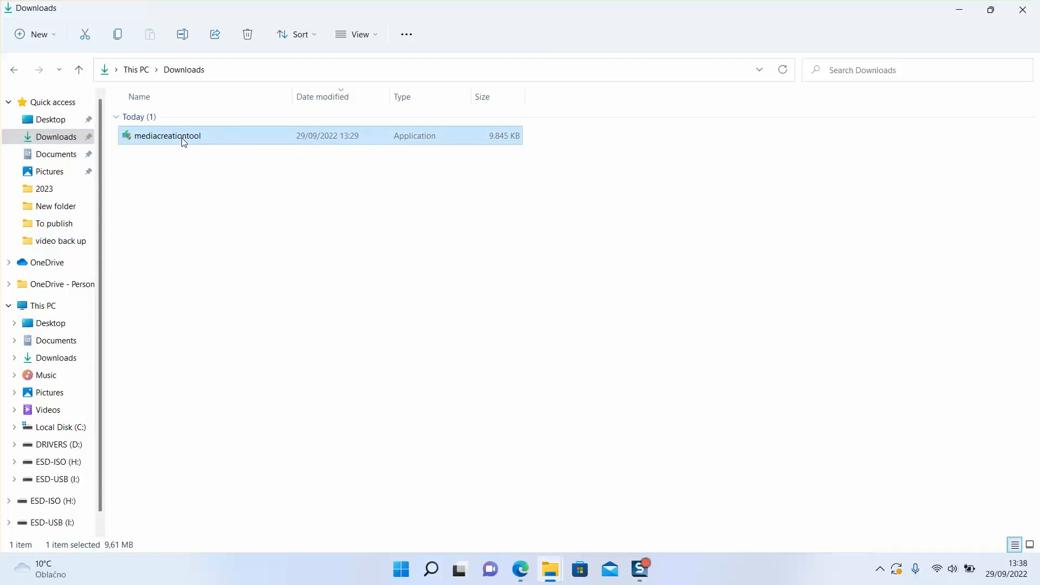
pyautogui.doubleClick(183, 142)
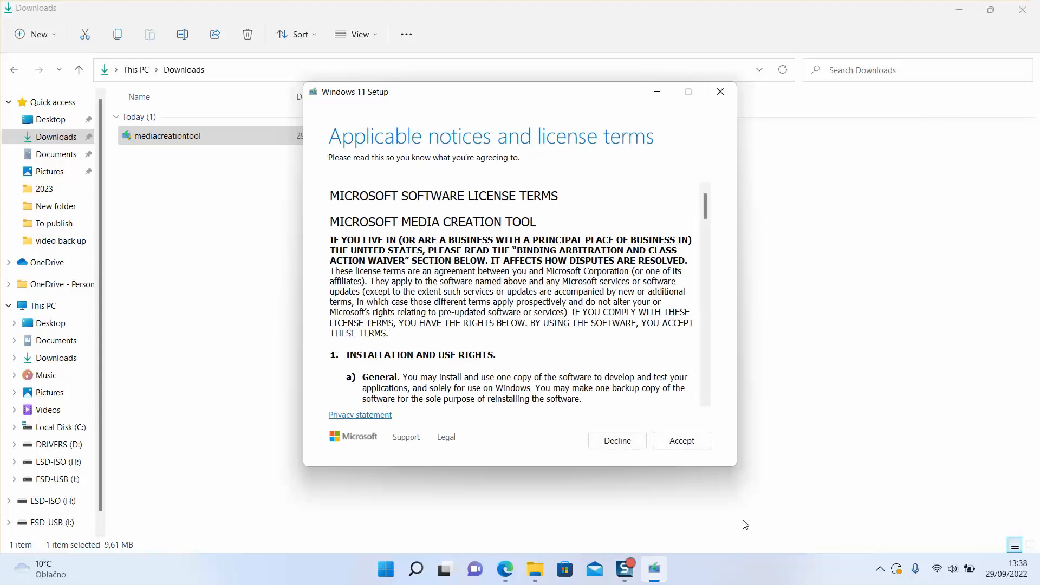
pyautogui.moveTo(704, 211); pyautogui.dragTo(706, 387)
pyautogui.click(681, 442)
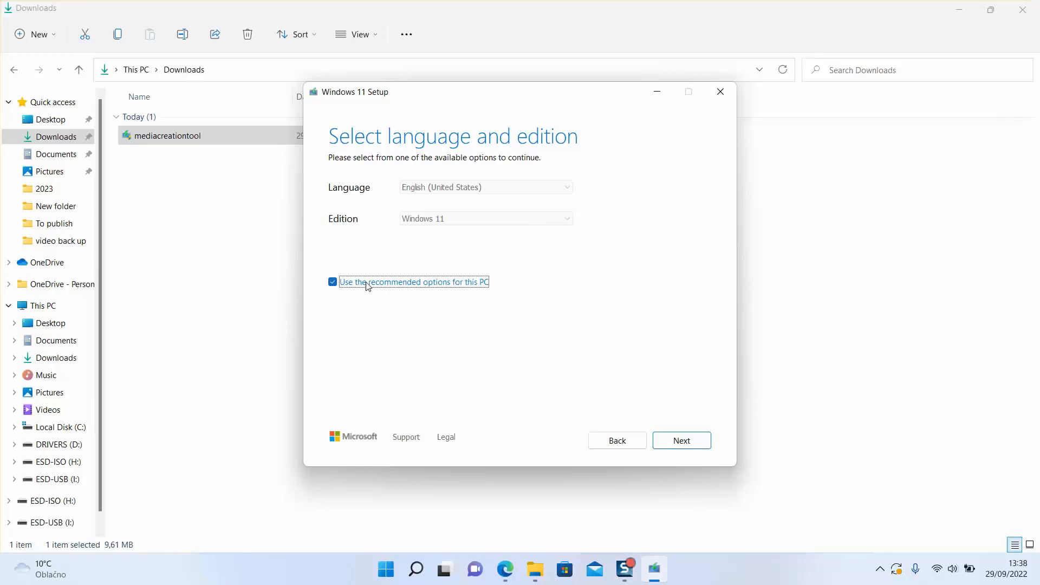
# Step: Turn off the recommended options for this PC, set the language to English (United Kingdom), and continue the setup
pyautogui.click(367, 284)
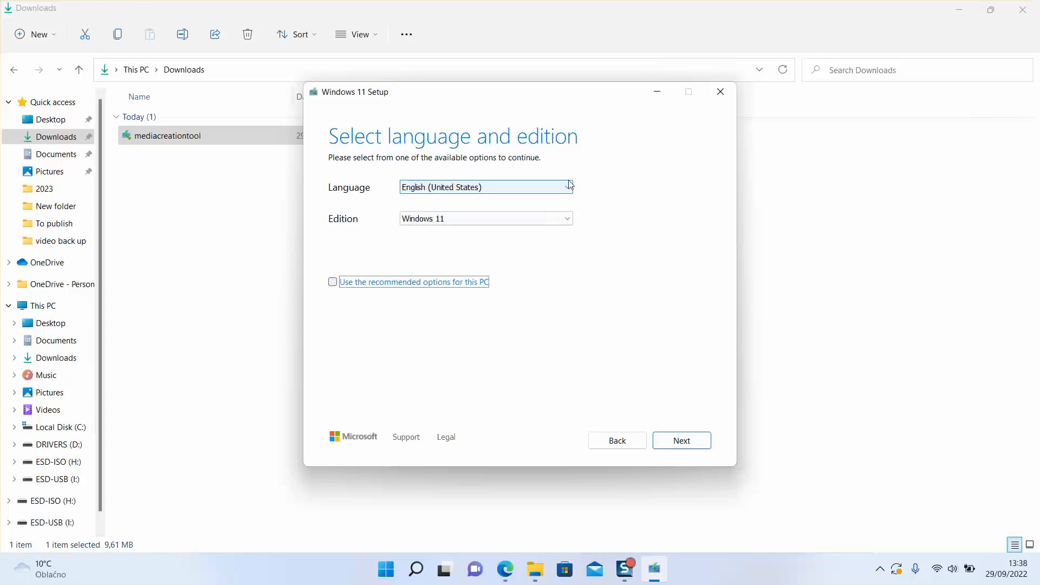
pyautogui.click(548, 186)
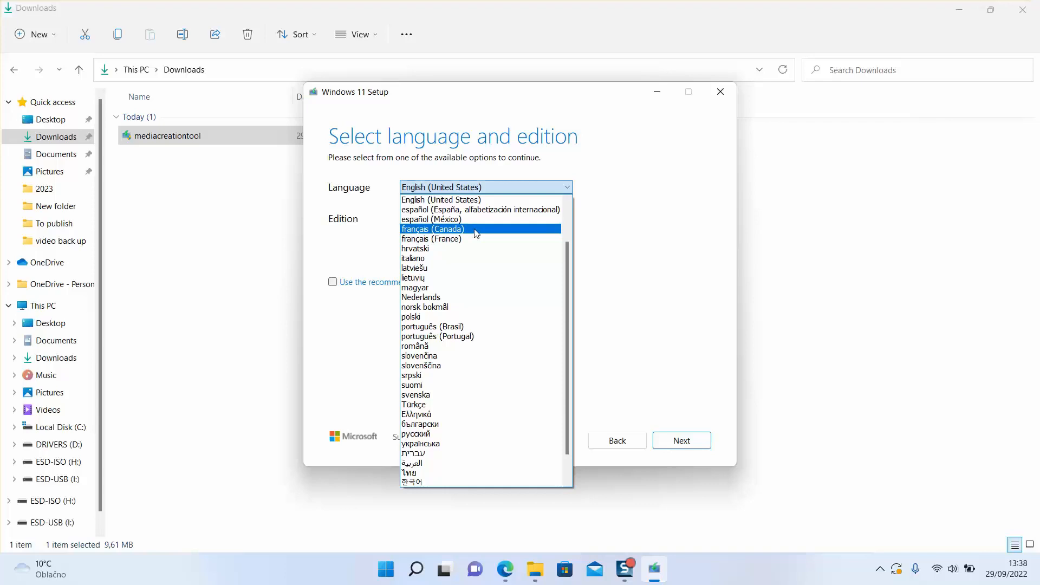
pyautogui.click(476, 229)
pyautogui.click(510, 190)
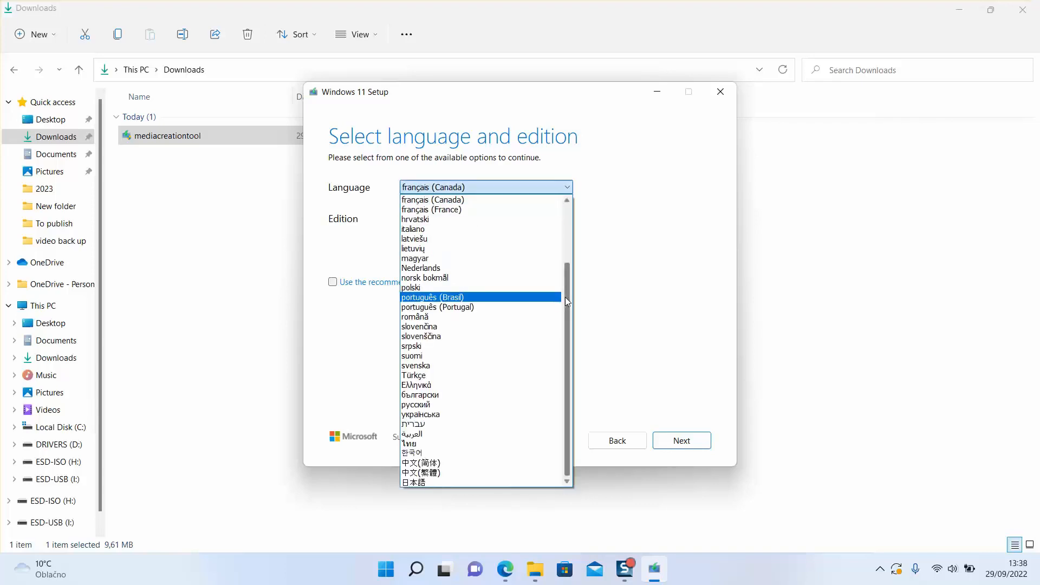
pyautogui.moveTo(564, 297); pyautogui.dragTo(570, 202)
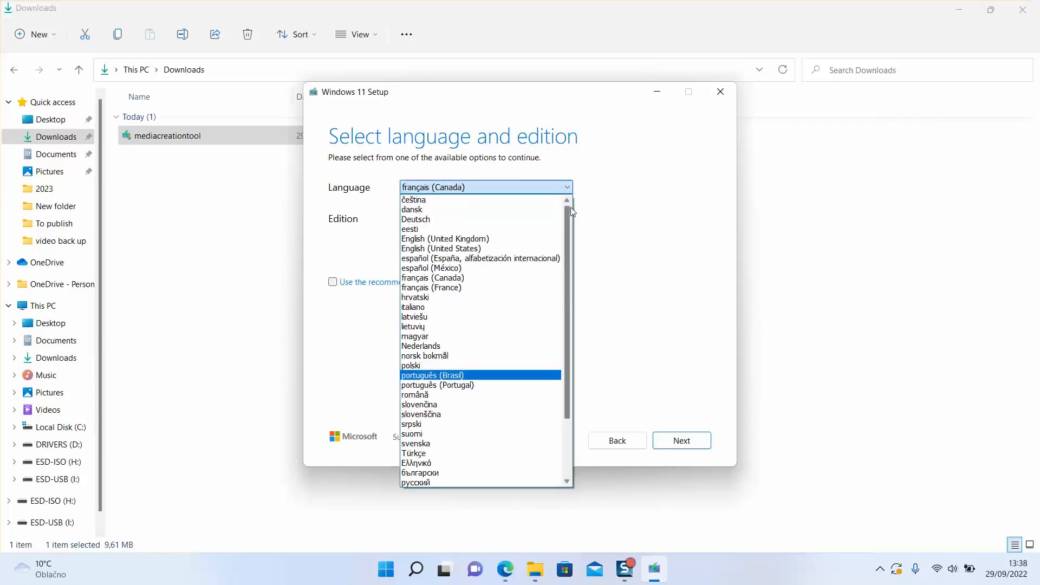
pyautogui.click(471, 241)
pyautogui.click(679, 442)
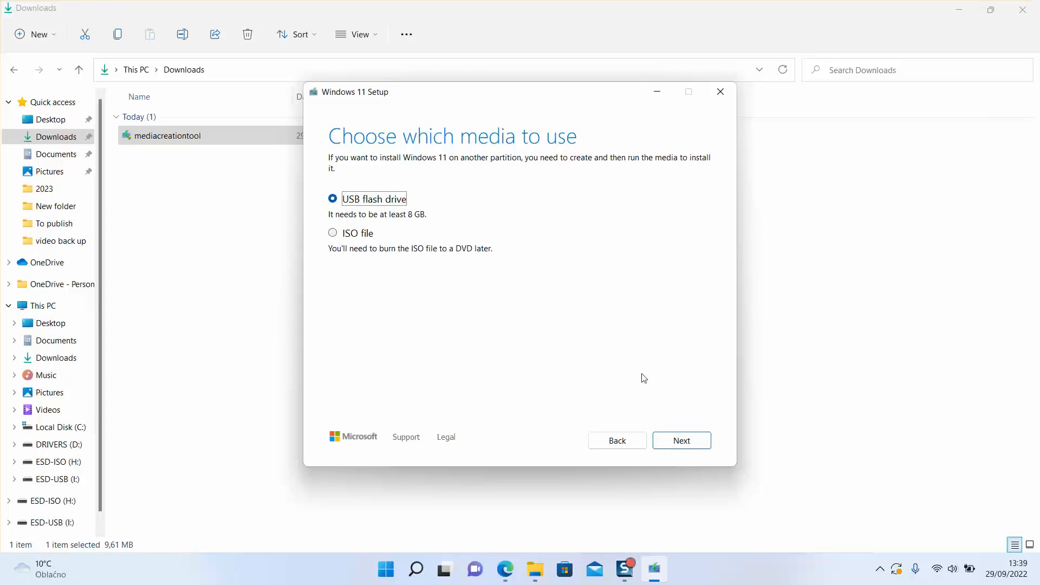
# Step: Continue with USB flash drive as the media and select the removable drive I: (ESD-USB)
pyautogui.click(684, 442)
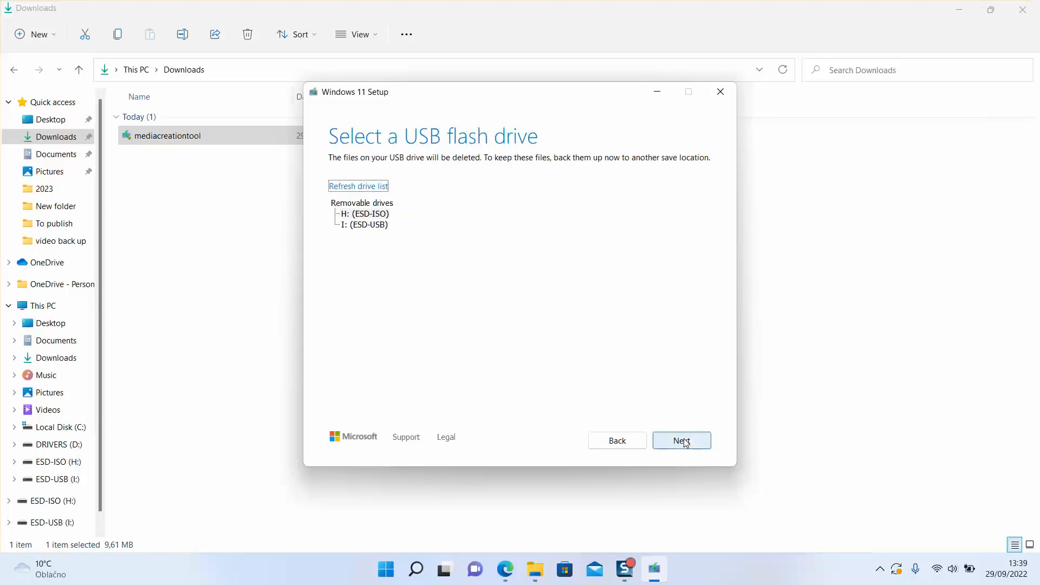
pyautogui.click(371, 225)
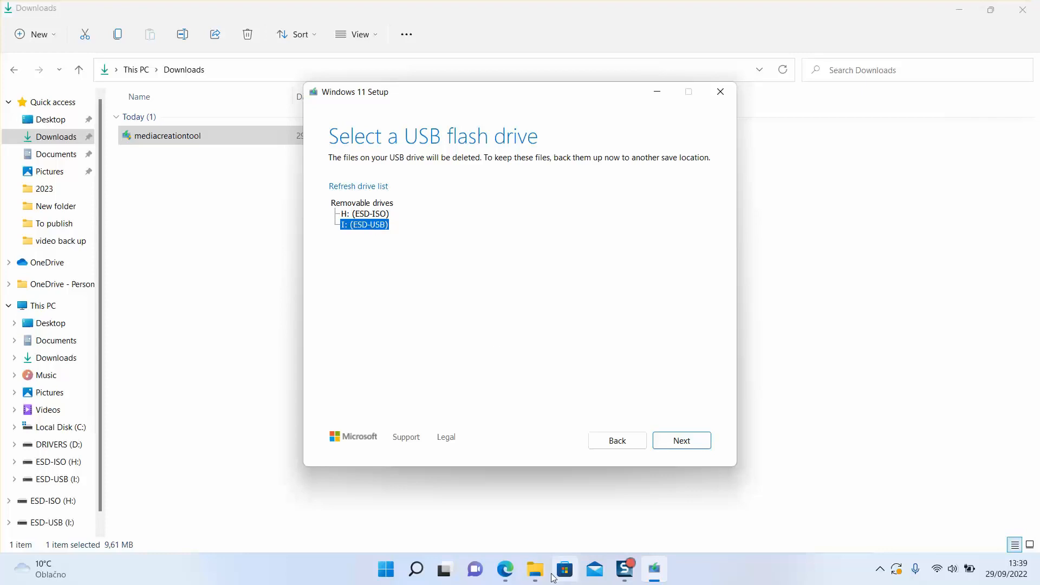
# Step: Check the ESD-USB (I:) drive under This PC in File Explorer, and start creating the installation media on it
pyautogui.click(534, 568)
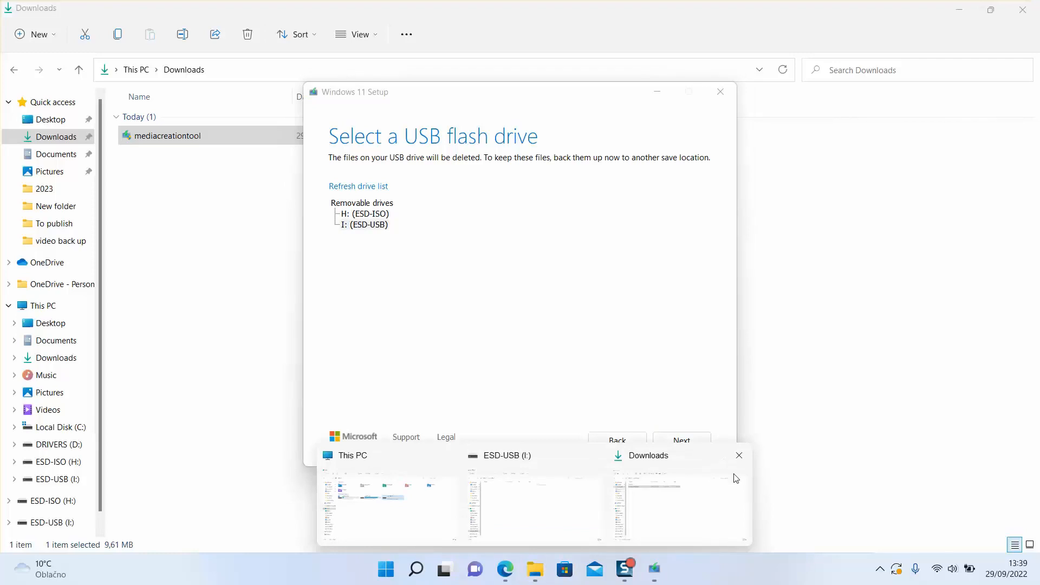
pyautogui.click(739, 455)
pyautogui.click(628, 497)
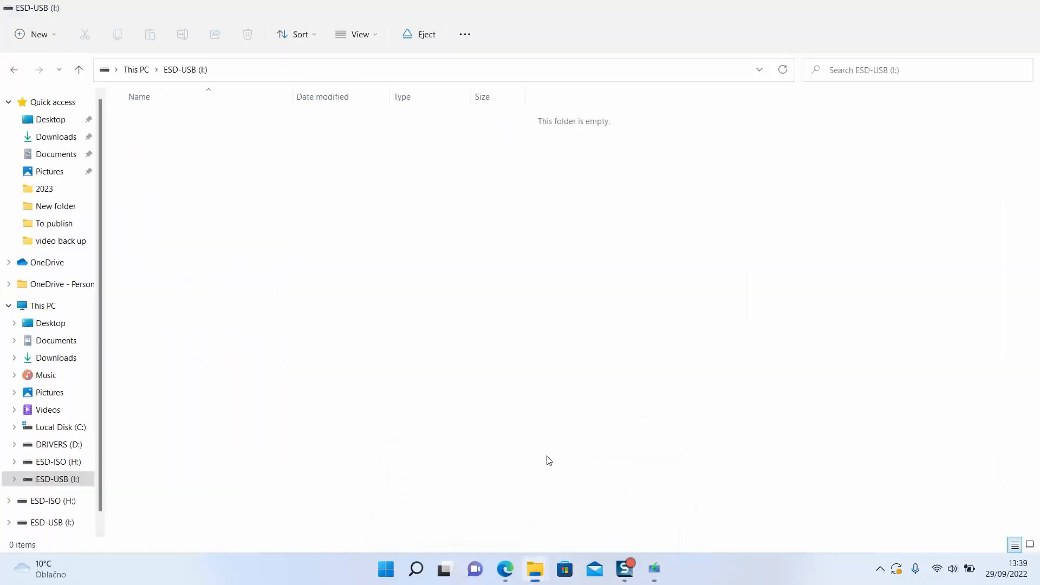
pyautogui.click(127, 68)
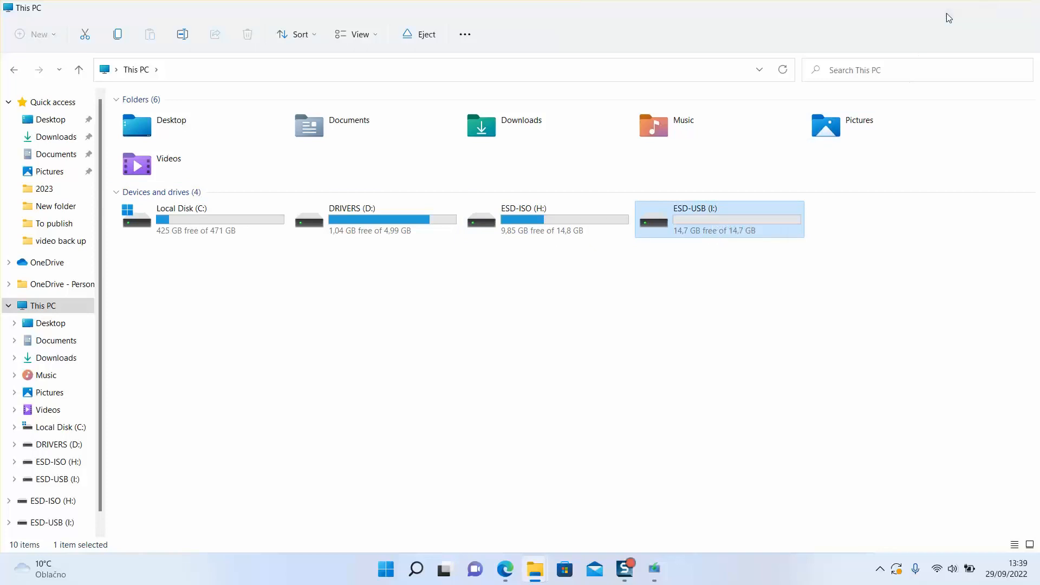
pyautogui.click(959, 10)
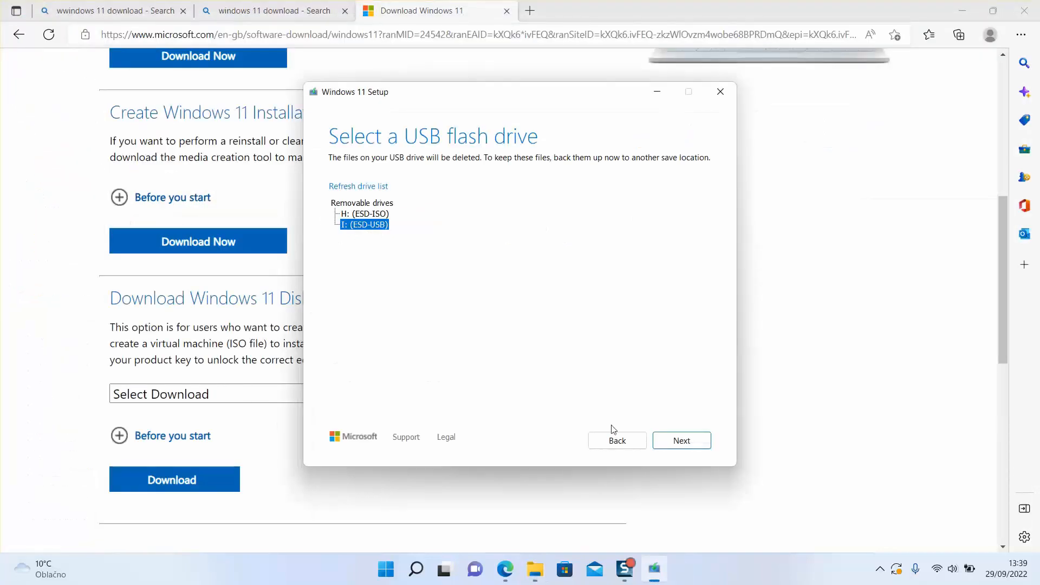
pyautogui.click(691, 444)
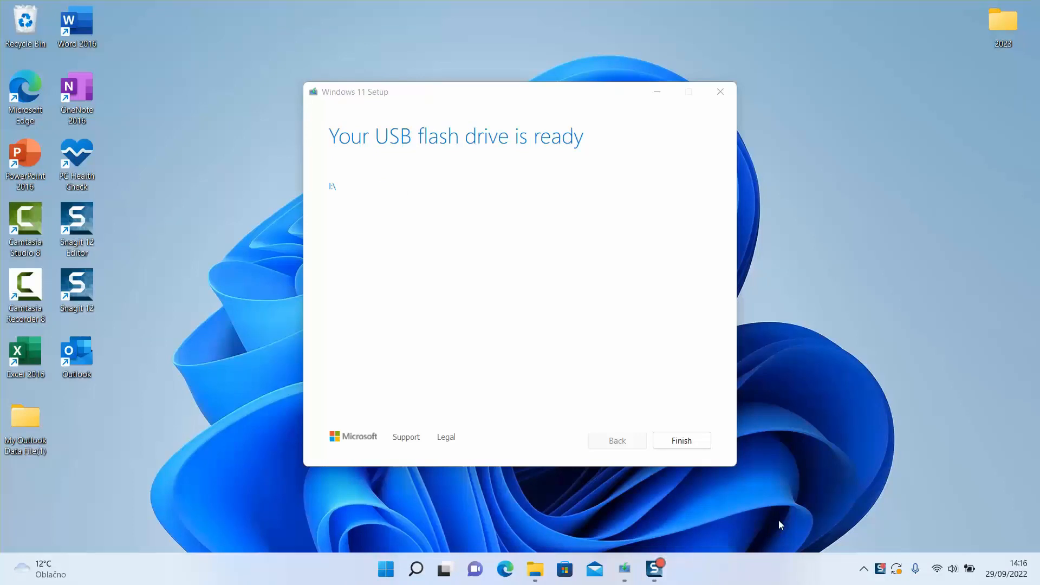
# Step: Finish Windows 11 Setup for the created USB media and open the ESD-USB (I:) drive from This PC in File Explorer
pyautogui.click(680, 445)
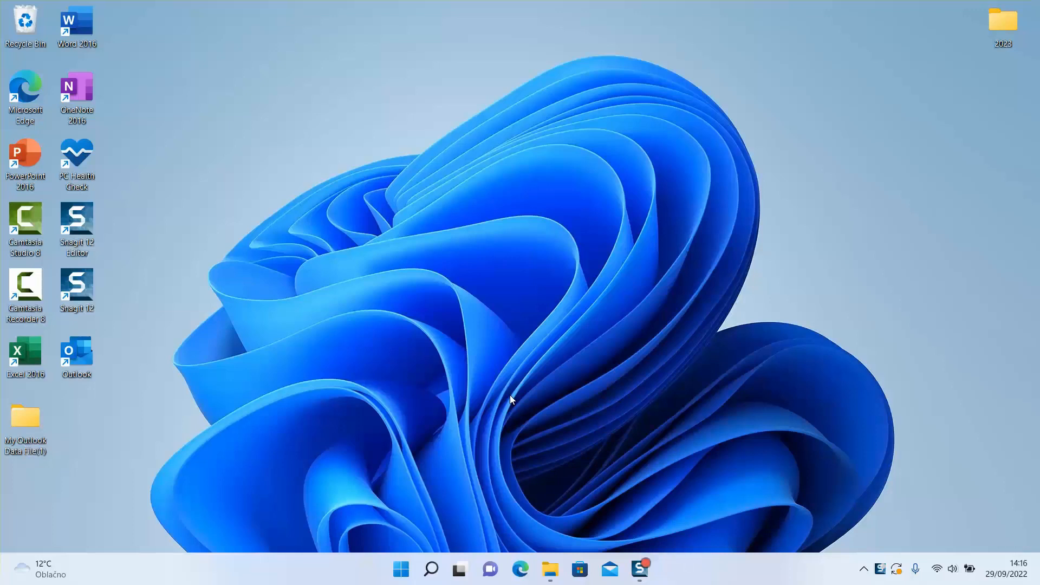
pyautogui.press('super+e')
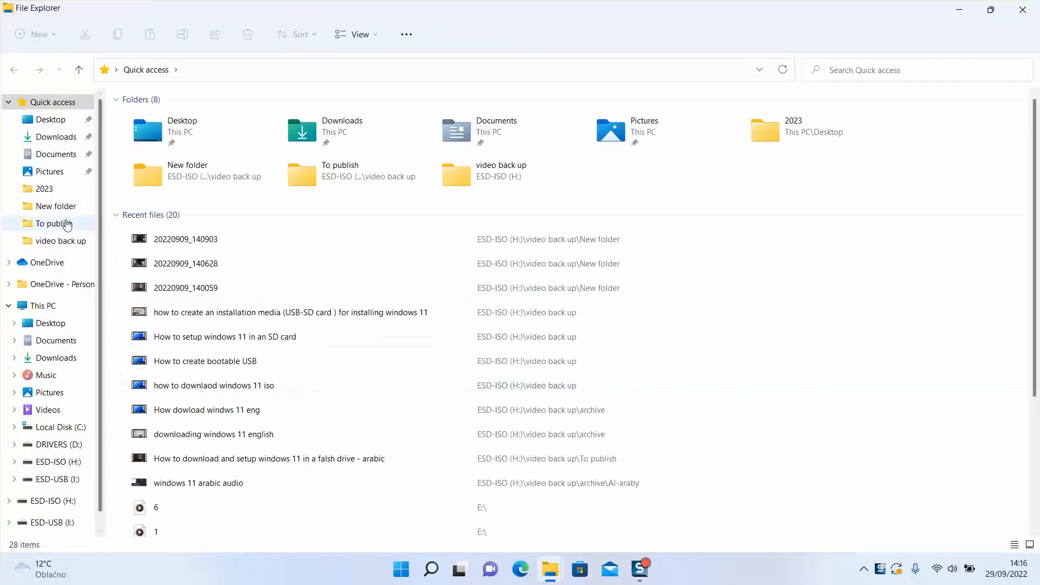
pyautogui.click(43, 306)
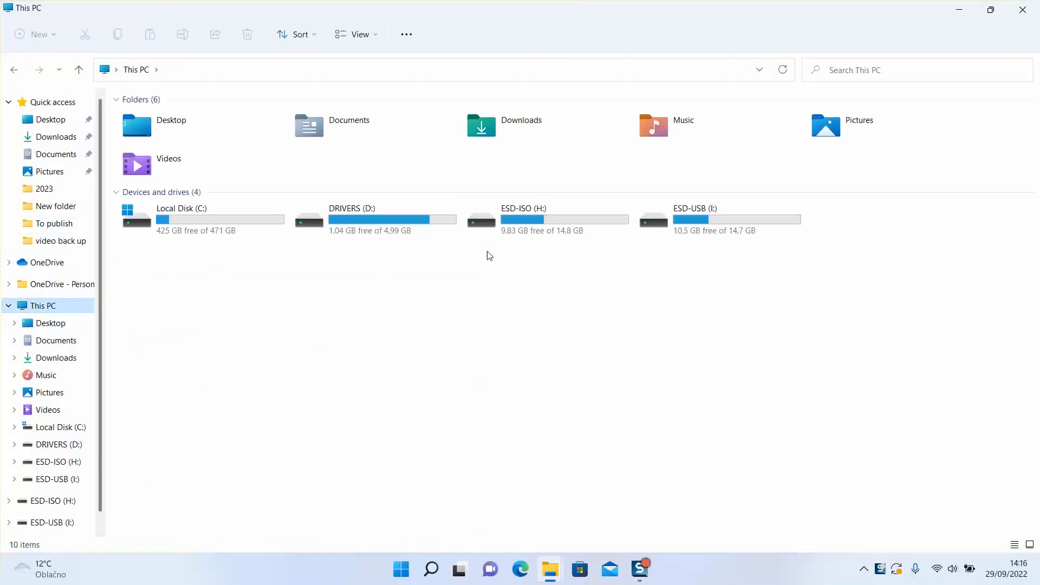
pyautogui.doubleClick(676, 228)
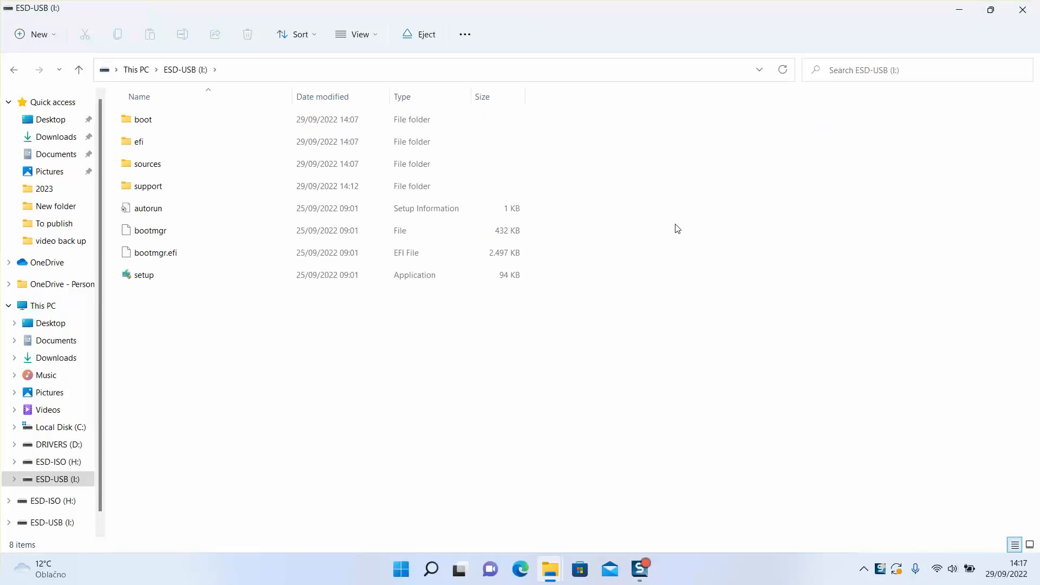
# Step: Run setup from the ESD-USB (I:) drive, opt in to helping improve the installation, and continue with updates set to Not right now
pyautogui.doubleClick(214, 276)
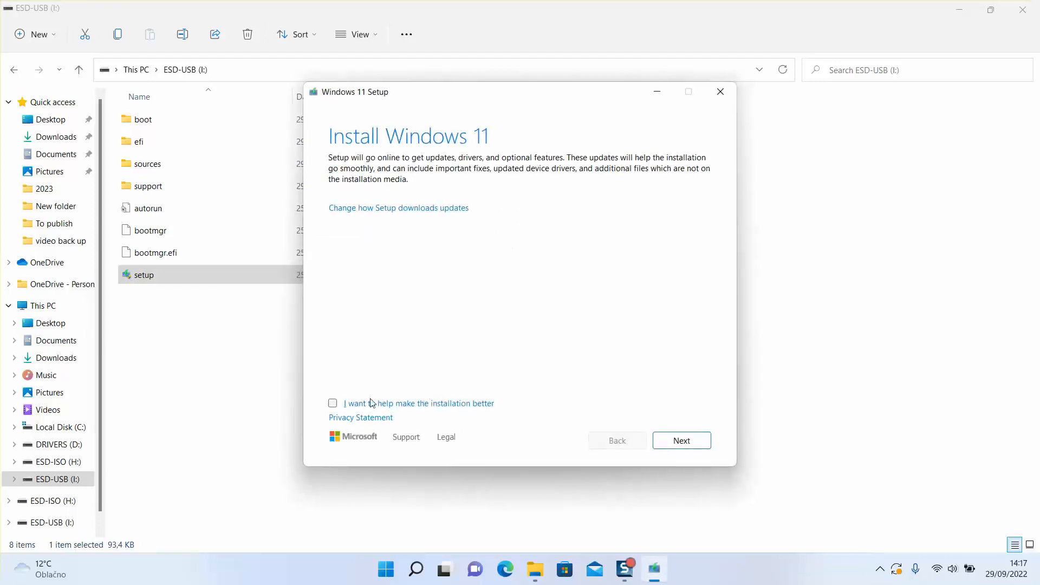
pyautogui.click(335, 404)
pyautogui.click(400, 214)
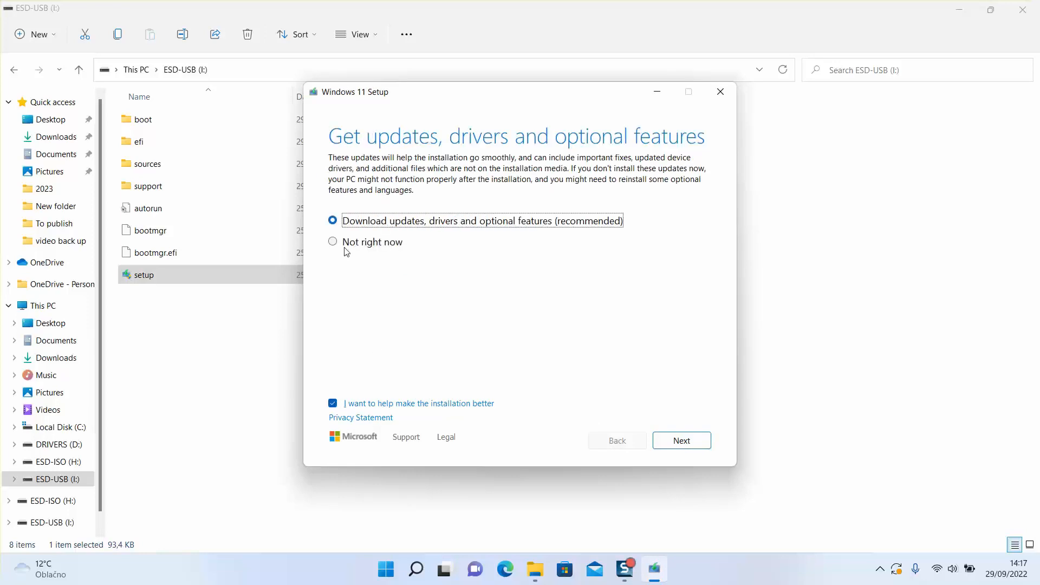
pyautogui.click(347, 248)
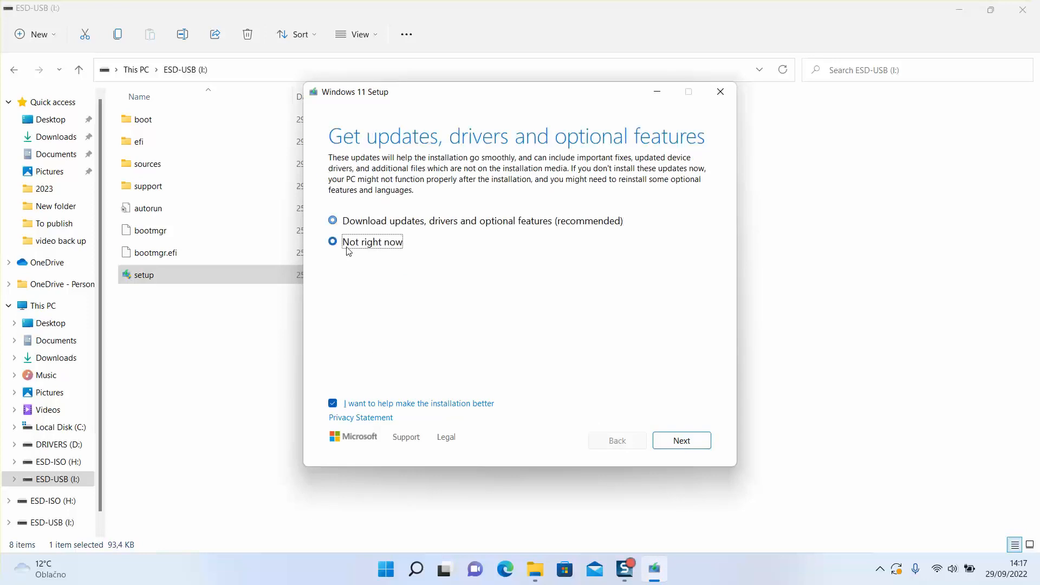
pyautogui.click(691, 447)
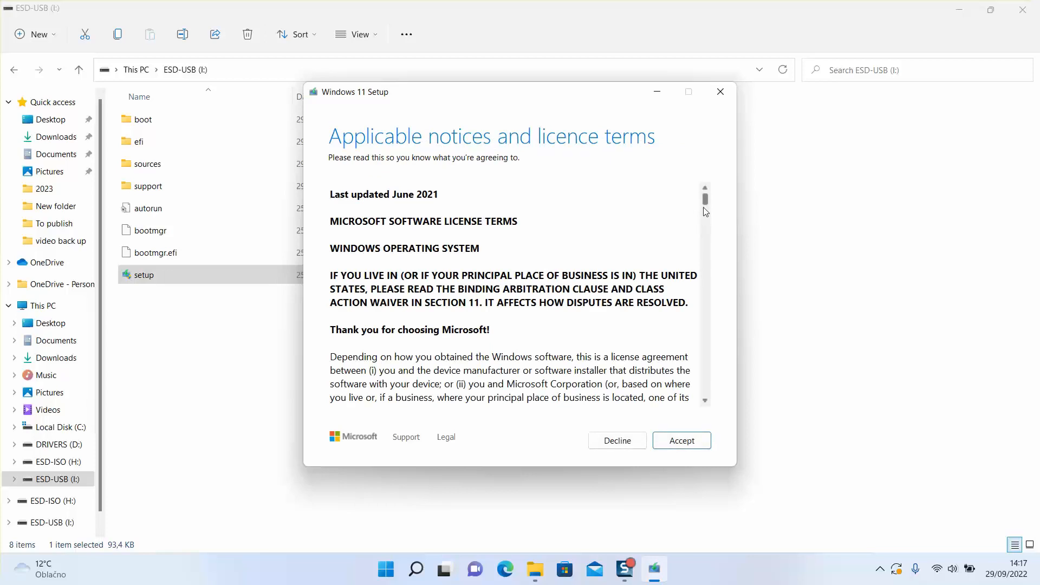
# Step: Look through the Windows 11 licence terms, decline them, and quit Windows 11 Setup
pyautogui.moveTo(705, 204); pyautogui.dragTo(704, 437)
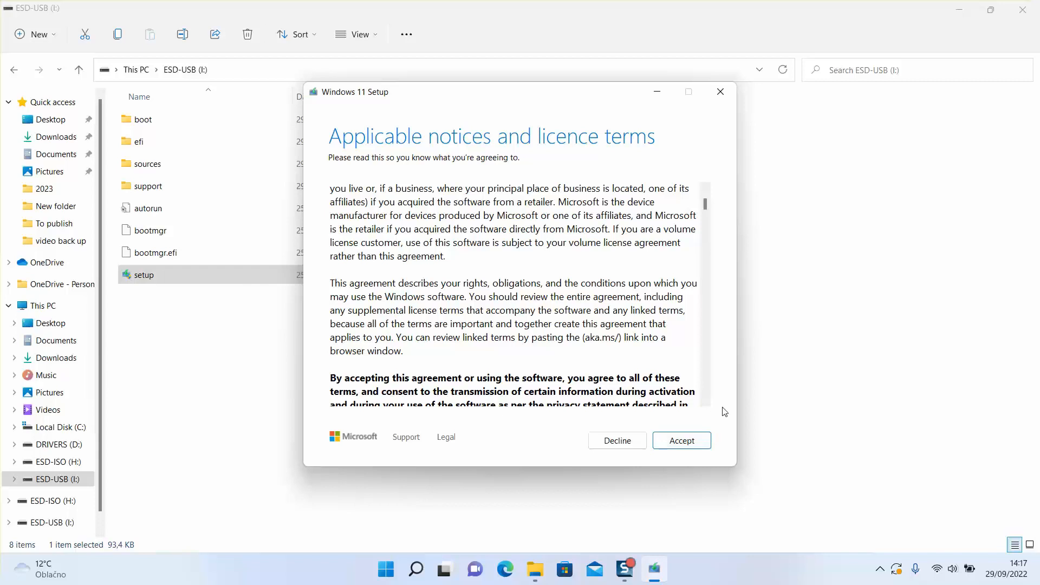
pyautogui.click(621, 446)
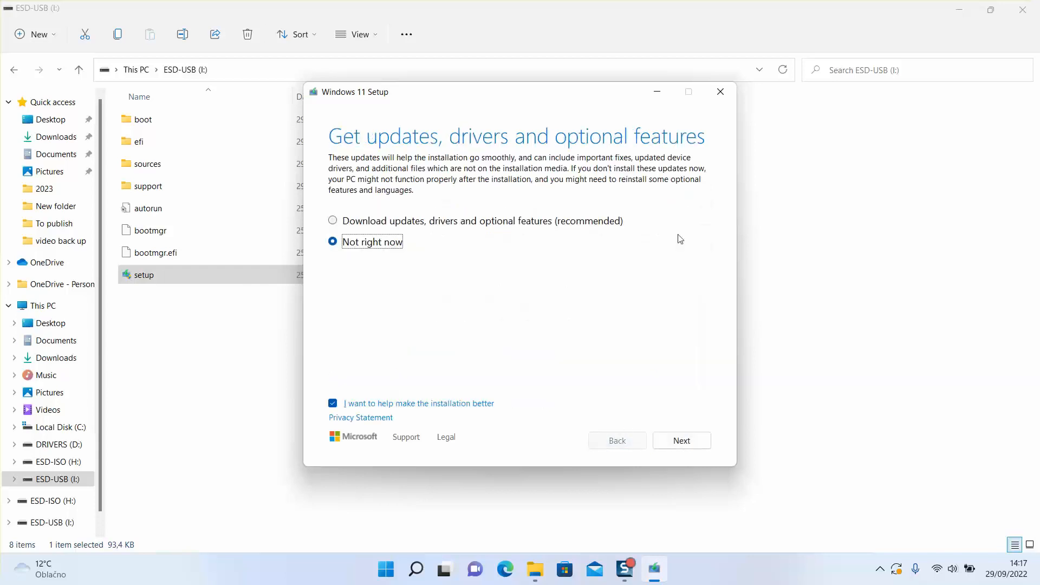
pyautogui.click(719, 94)
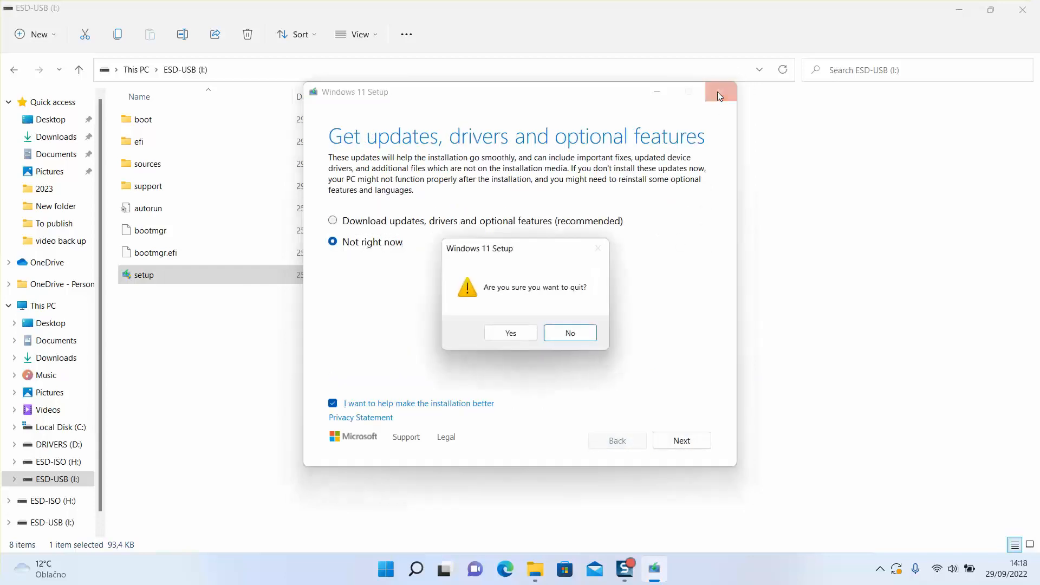
pyautogui.click(511, 333)
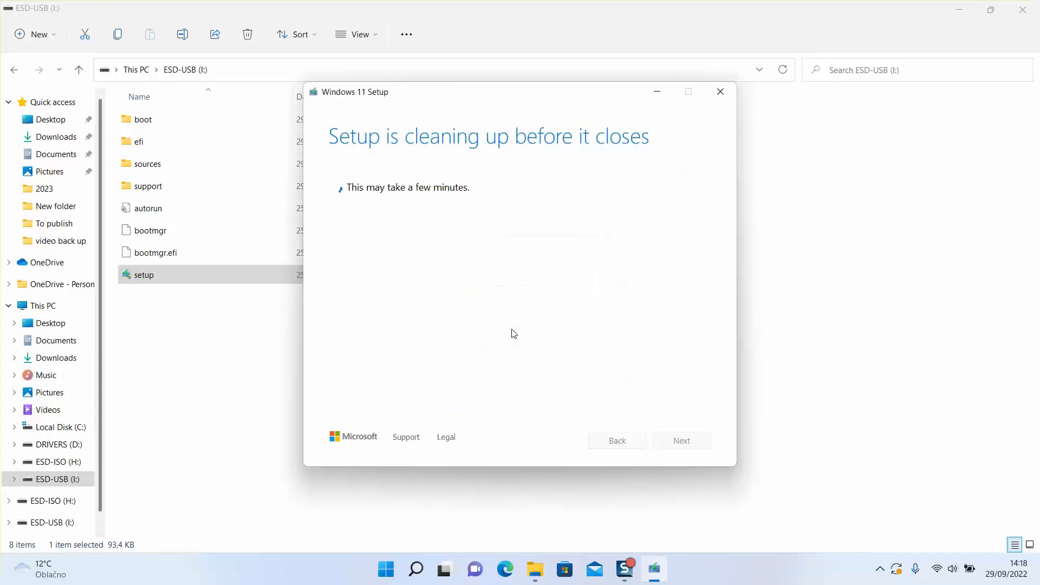